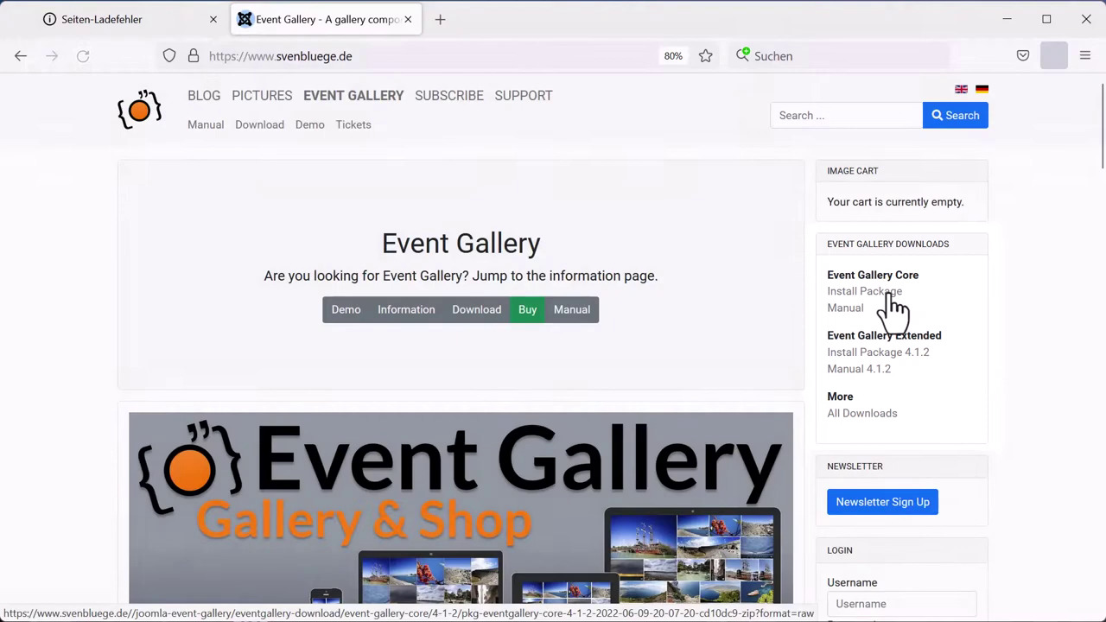
Download the Event Gallery Core install package and log in to the Joomla administrator with the saved username and password
click(892, 294)
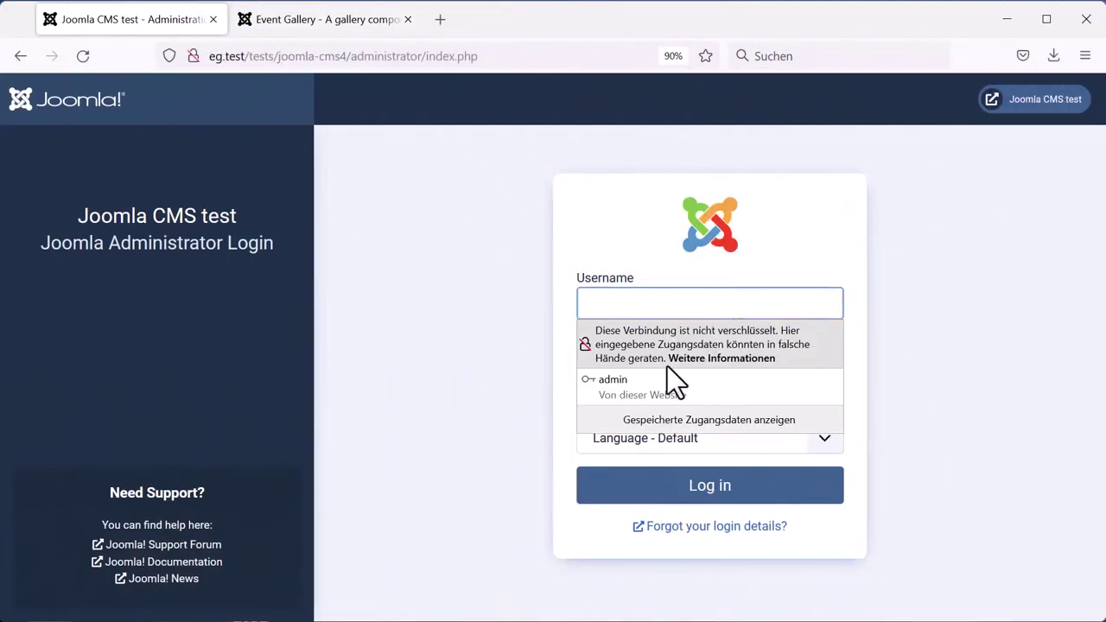
click(666, 376)
click(666, 495)
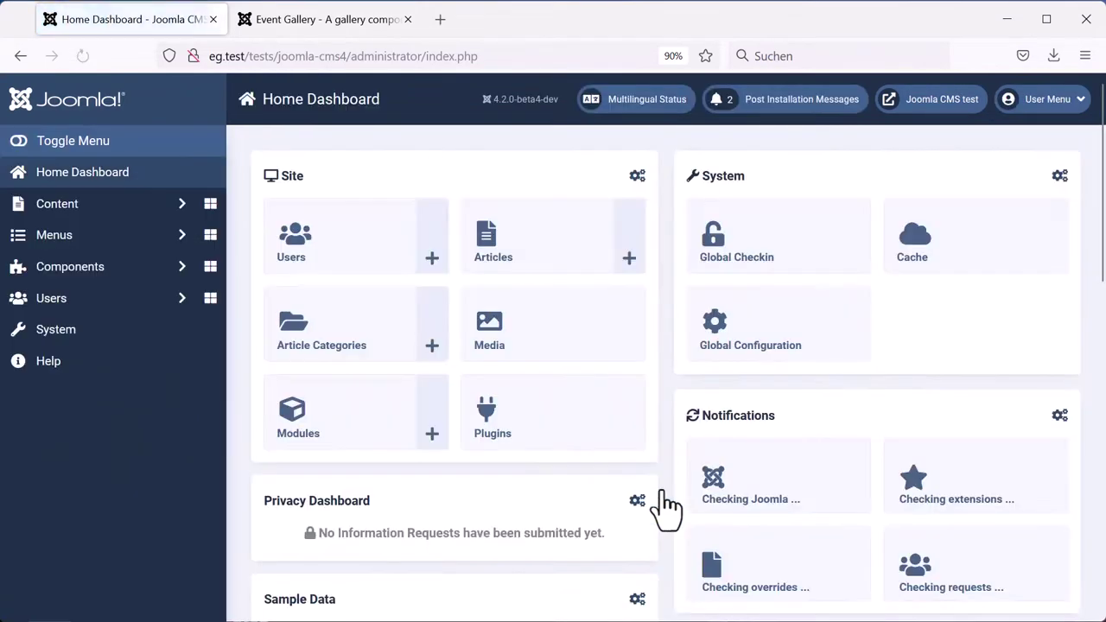
Install the downloaded pkg_eventgallery_core zip package as a Joomla extension
click(93, 335)
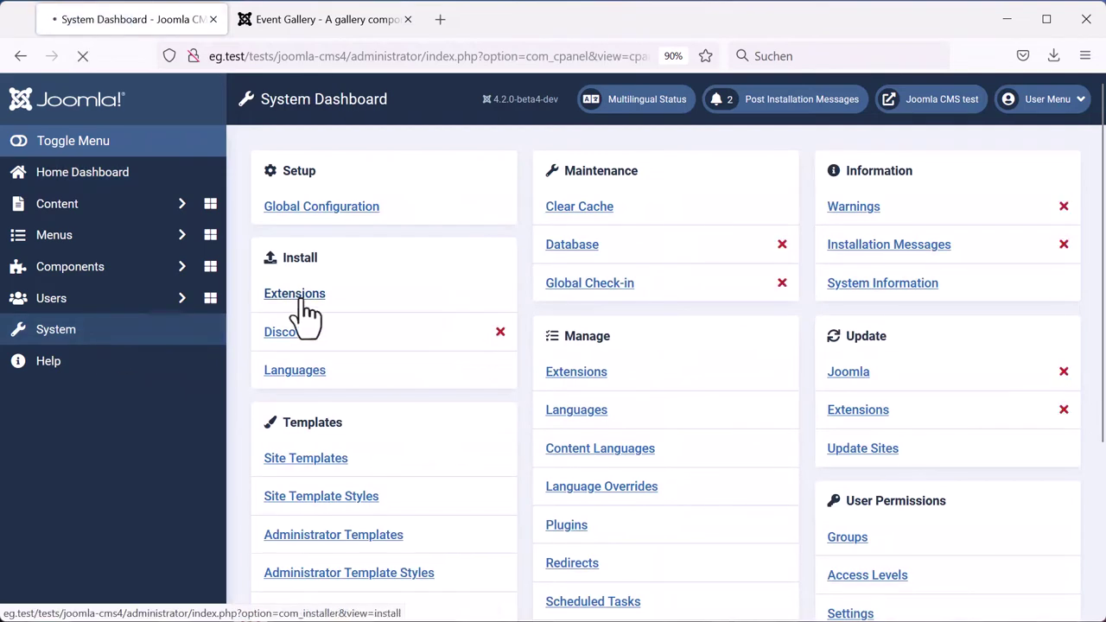
click(303, 298)
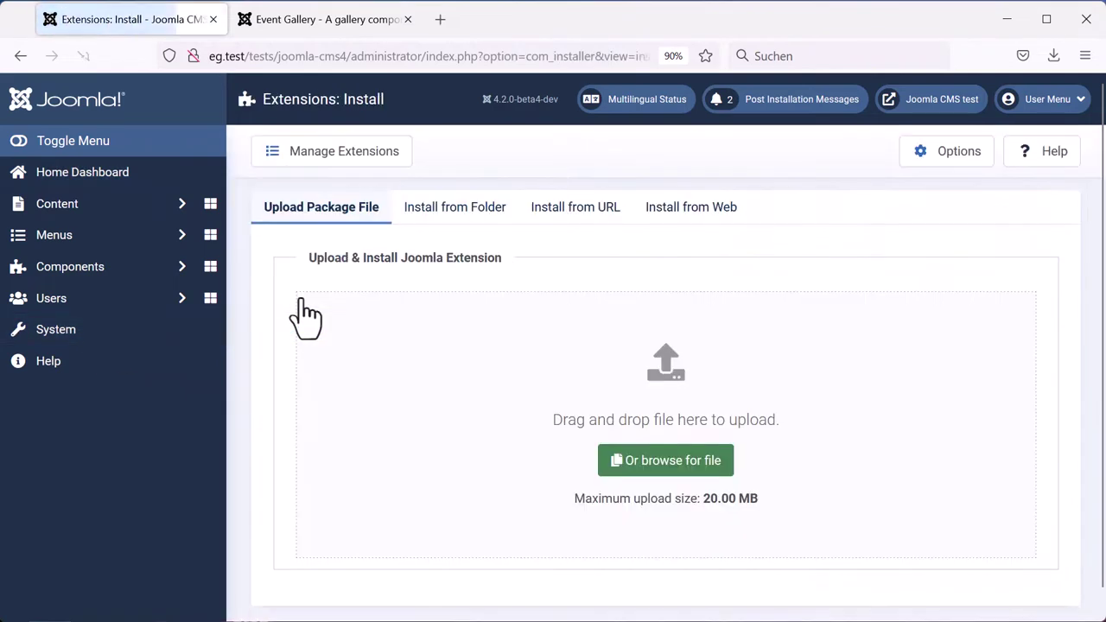
click(647, 471)
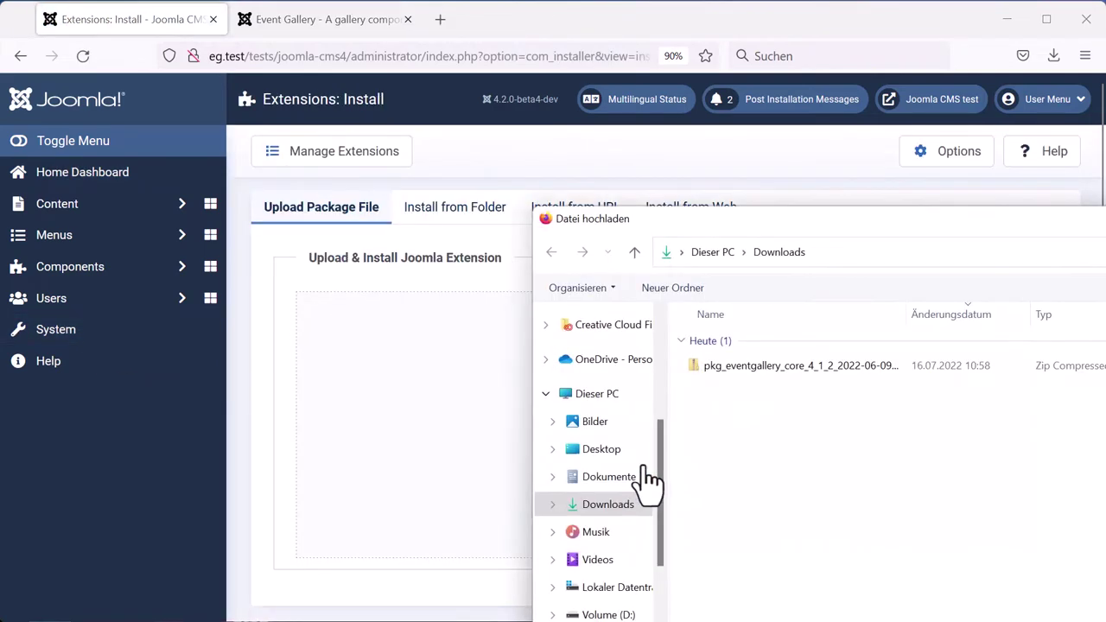
double_click(760, 367)
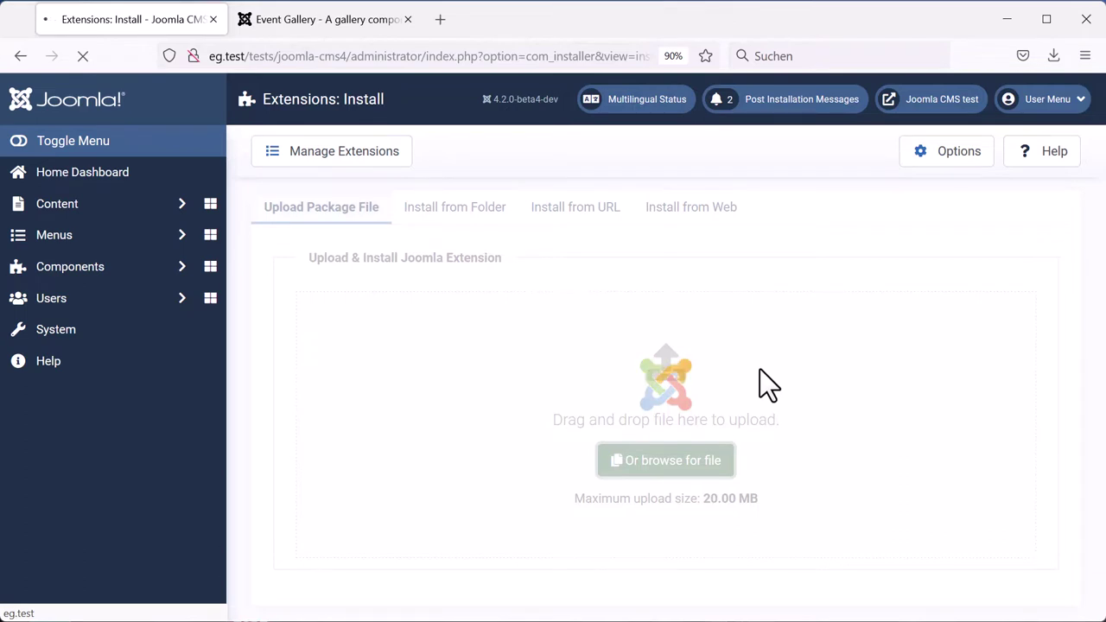
Open the event management list of the Eventgallery component
click(102, 273)
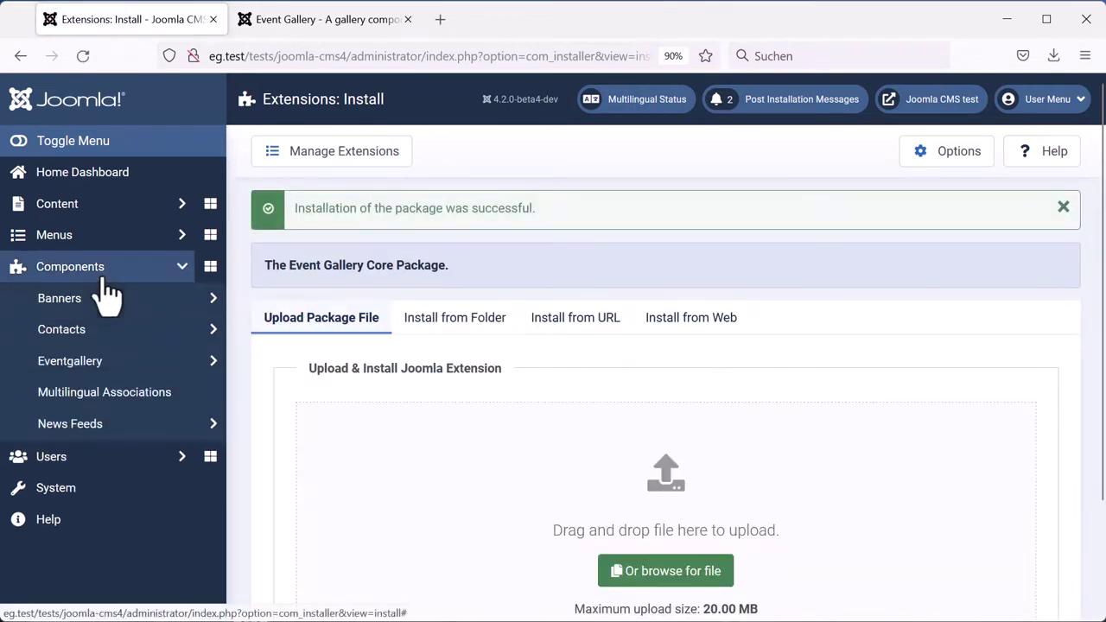
click(105, 367)
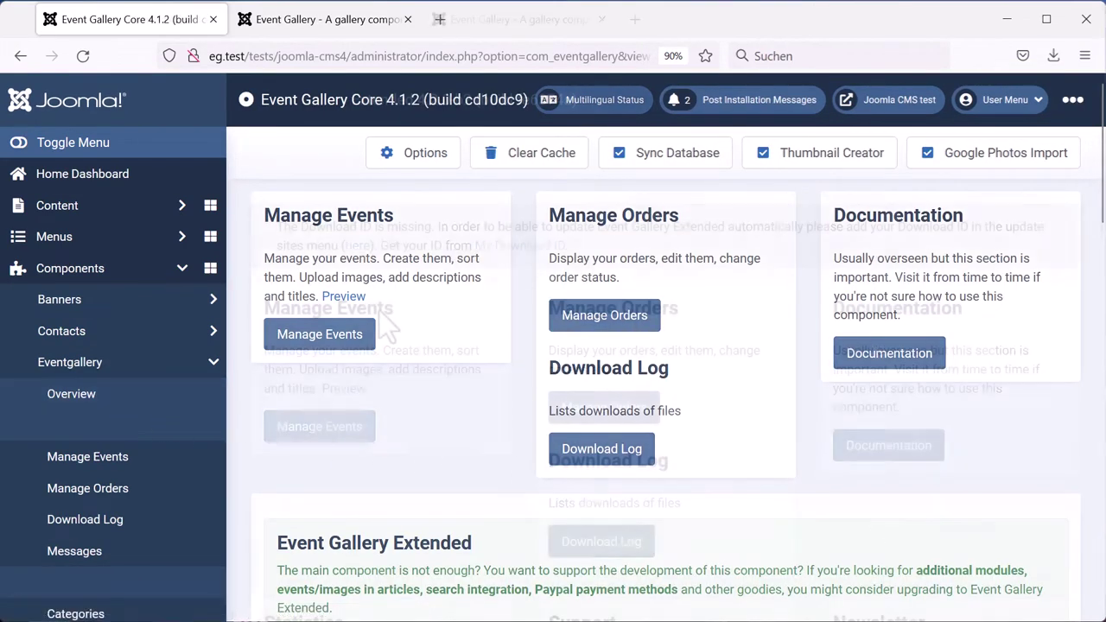
click(330, 428)
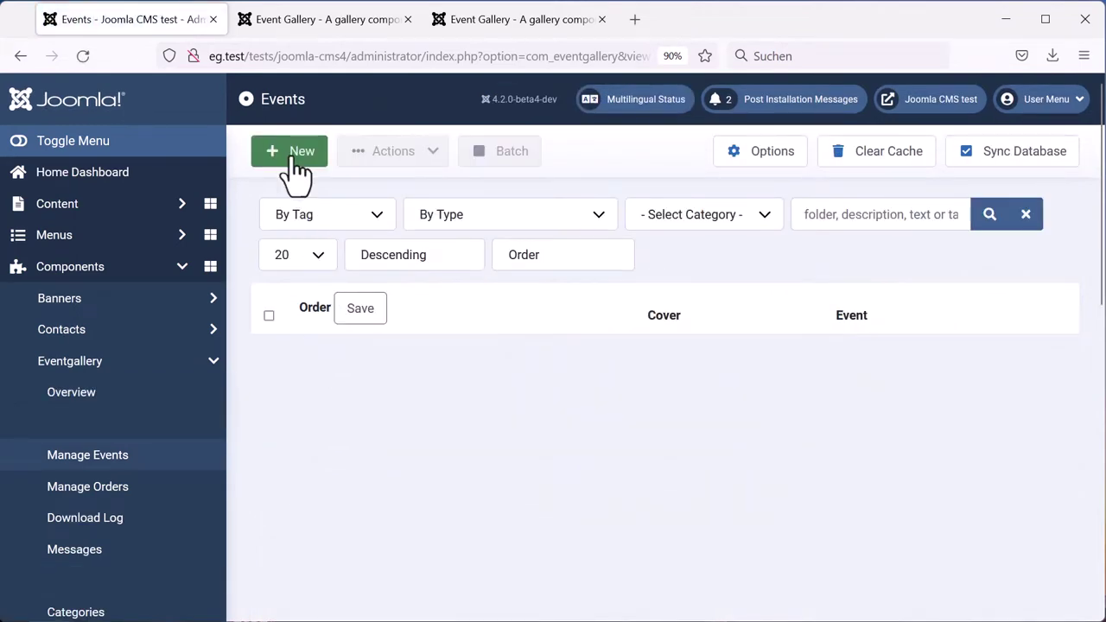
Start a new local-images event with the folder name my_first_folder and the en-GB title My First Album
click(297, 155)
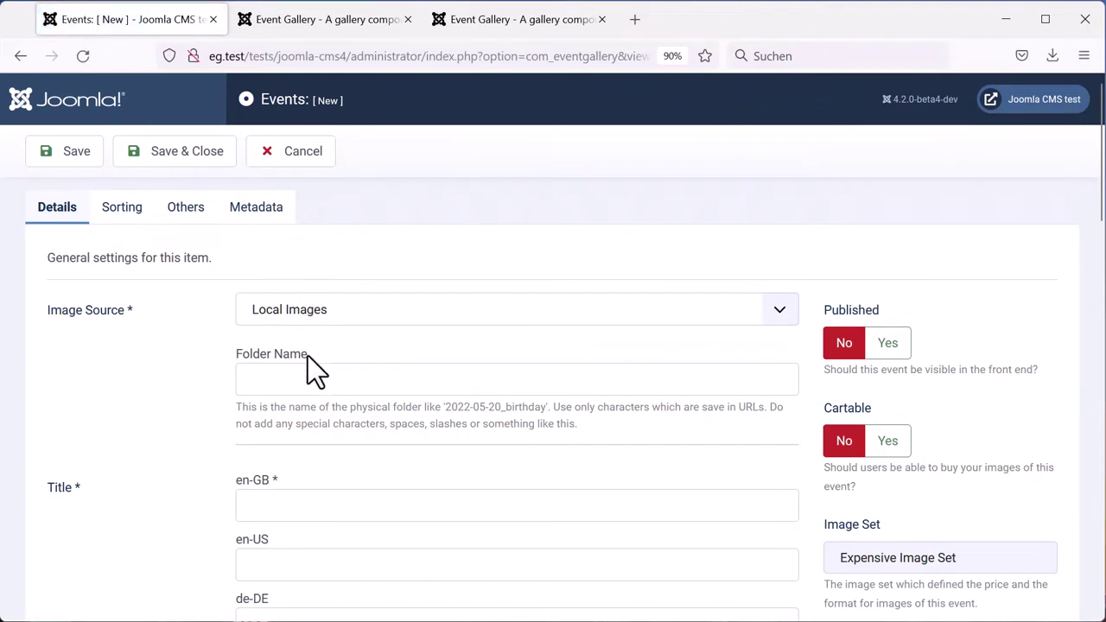
click(310, 382)
text(my_)
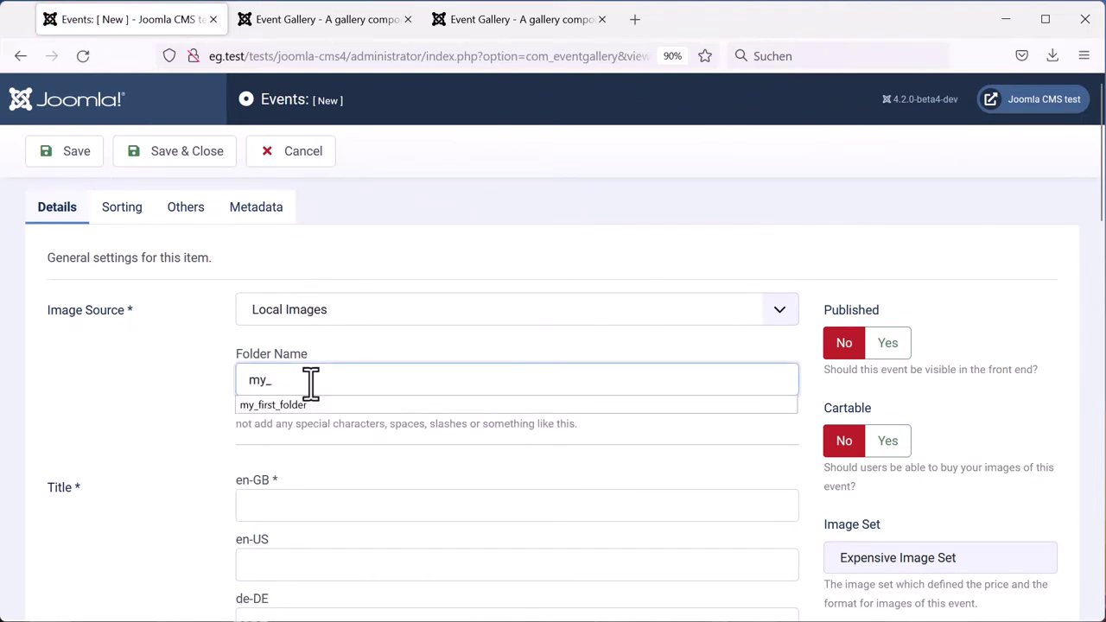
key(Down)
key(Return)
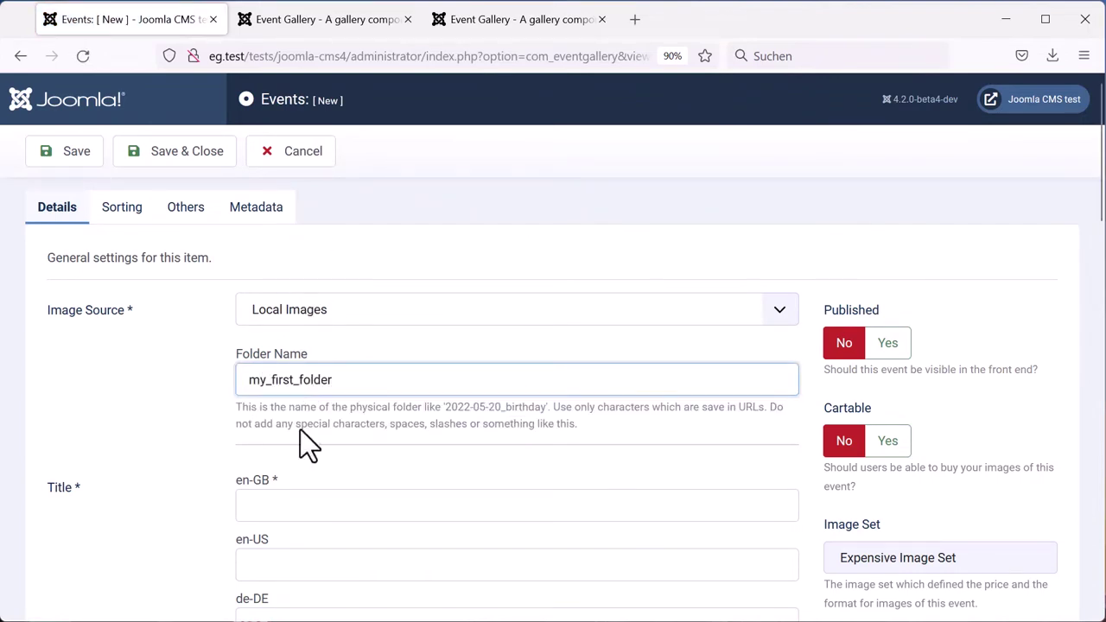
click(300, 510)
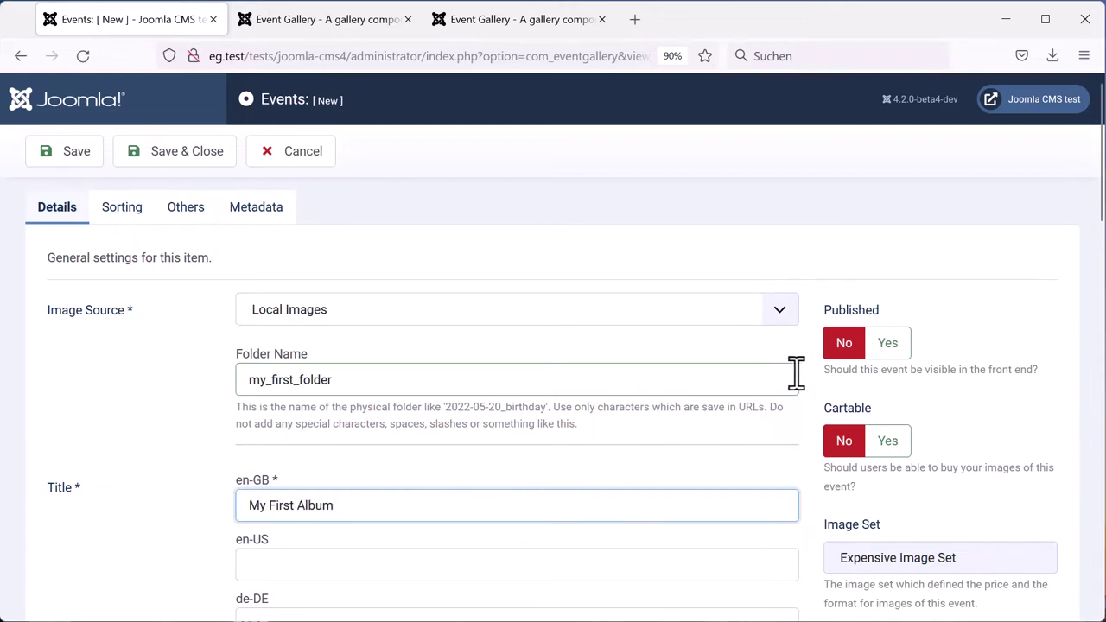
Set the new event to published and cartable, and save and close it
click(888, 343)
click(888, 441)
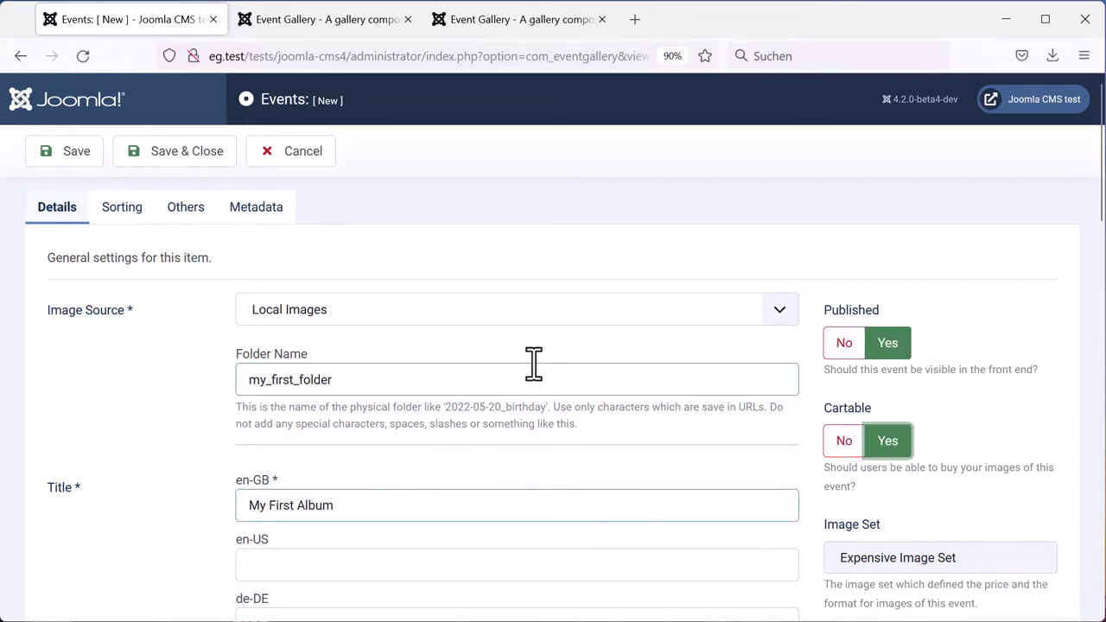
click(164, 162)
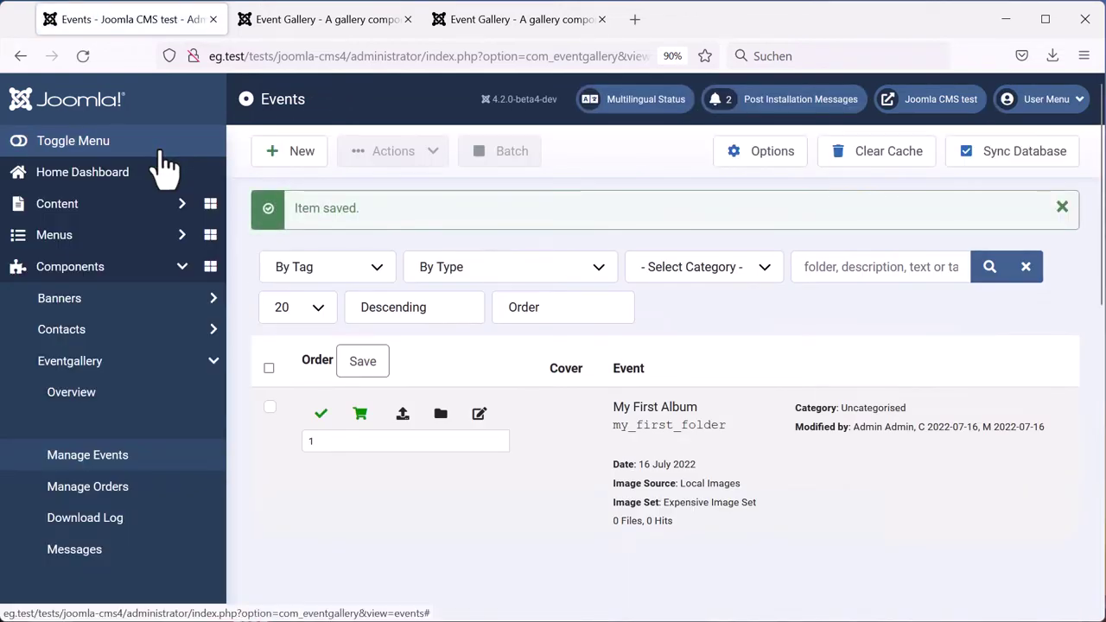
Upload the images Stockholm_0001.jpg through Stockholm_0009.jpg to the My First Album event
click(403, 419)
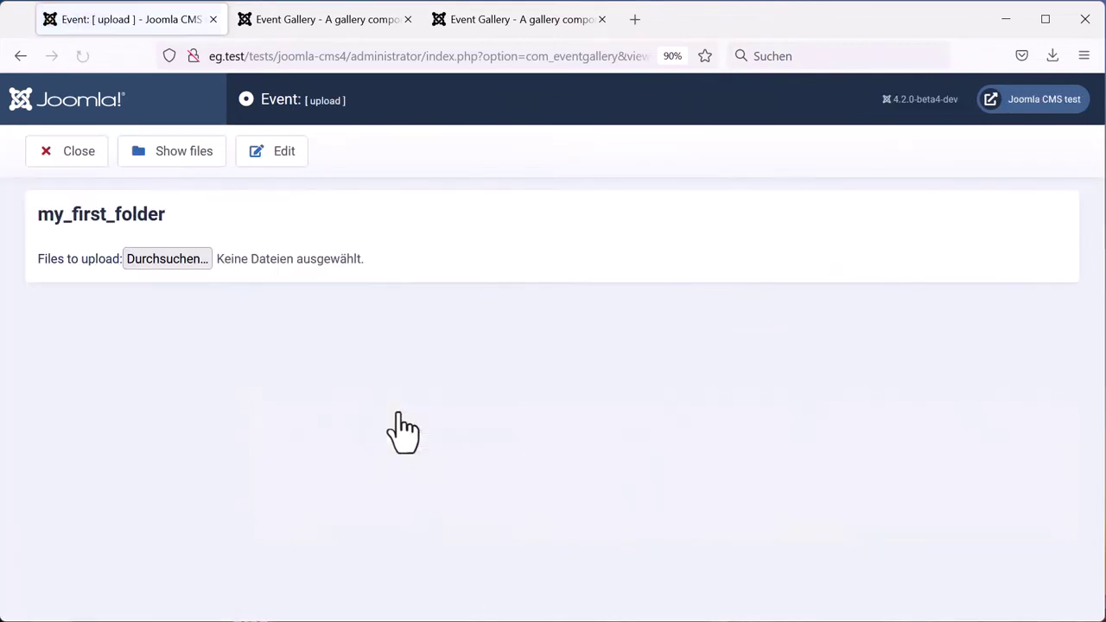
click(191, 260)
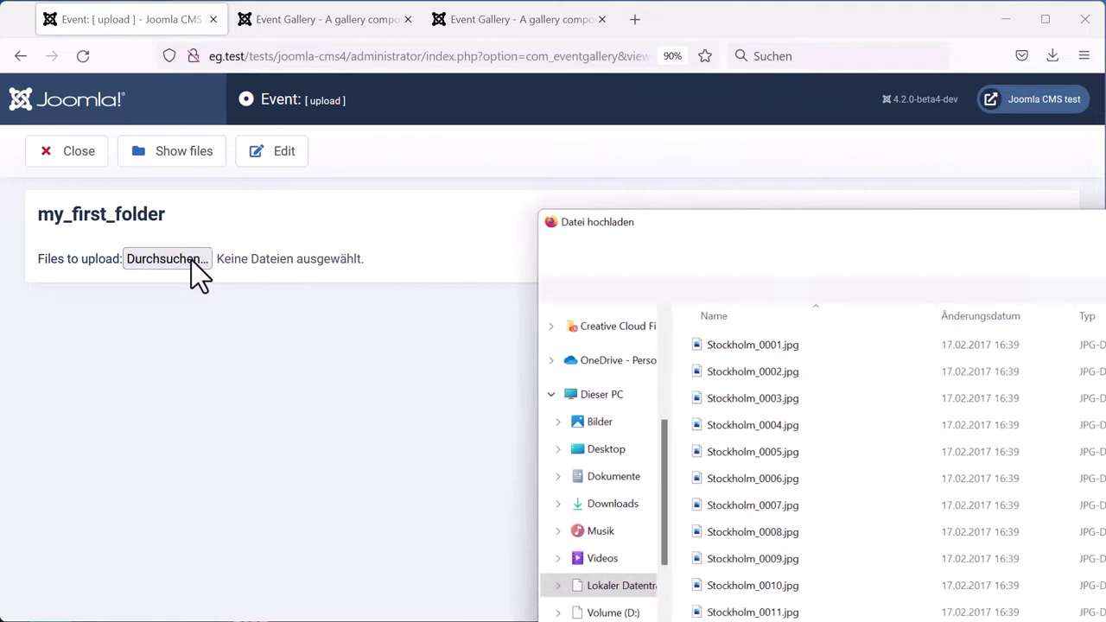
click(725, 345)
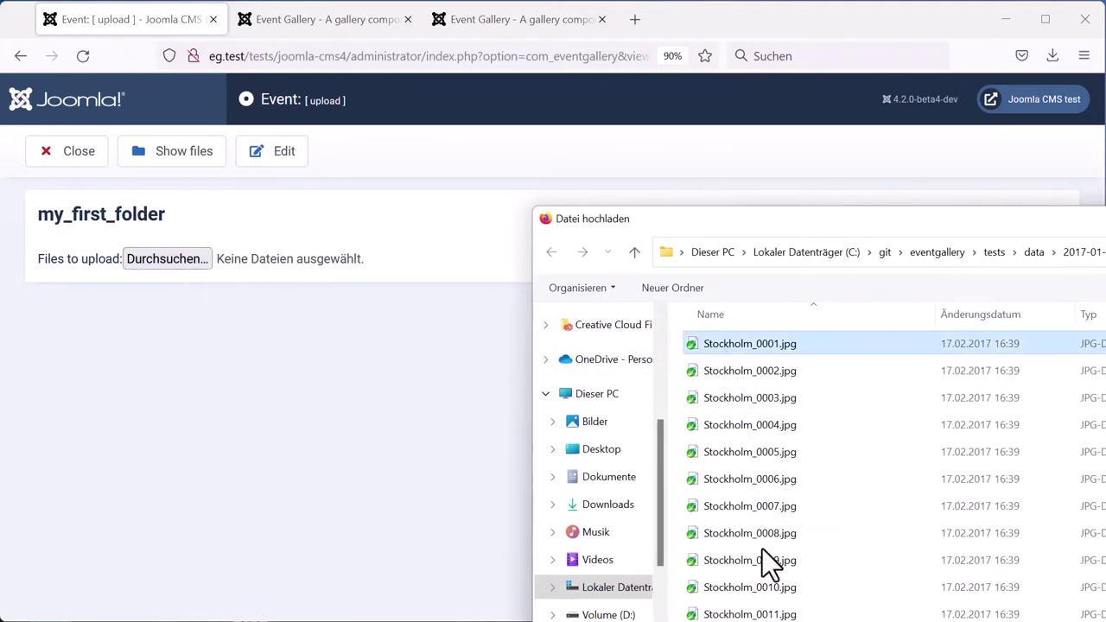
shift+click(762, 558)
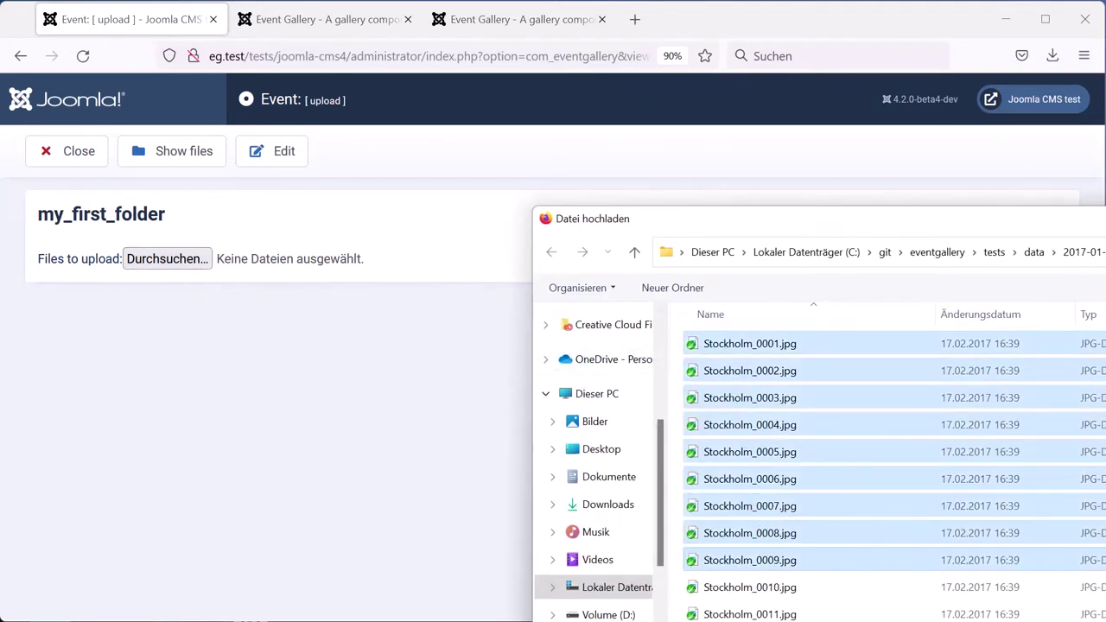
key(Return)
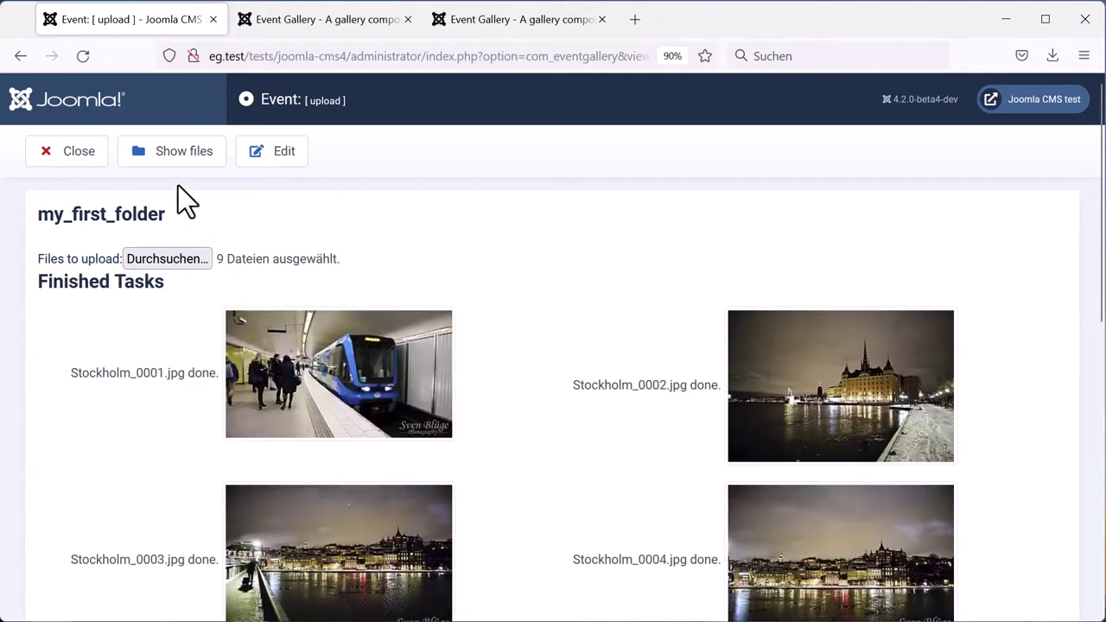
Show the files of my_first_folder and star Stockholm_0006.jpg as the event's main image
click(176, 170)
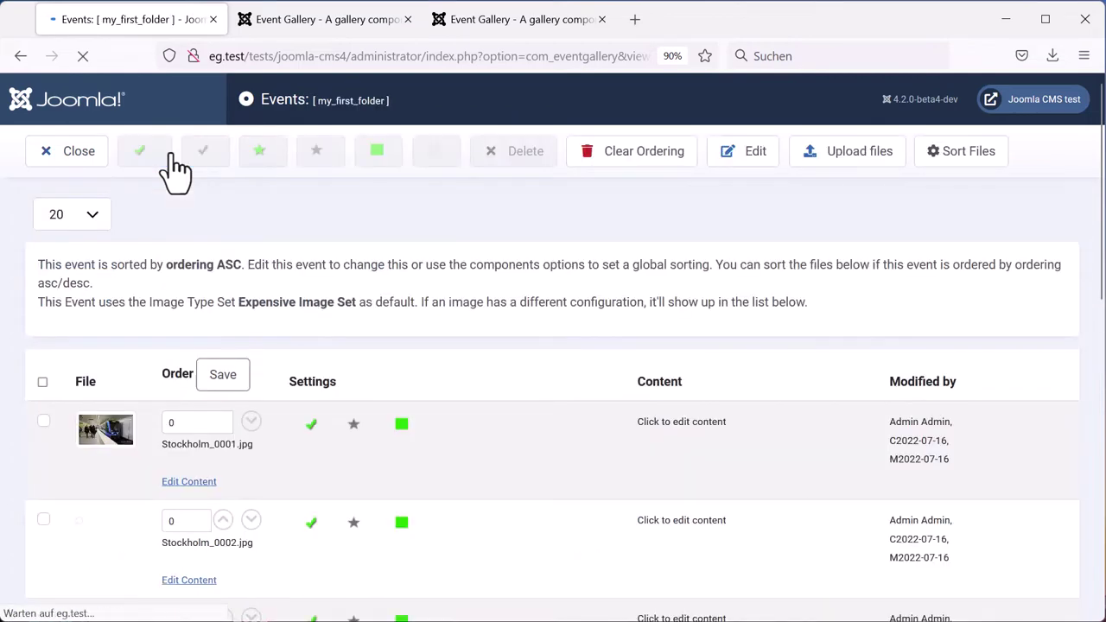
scroll(444, 299, down, 3)
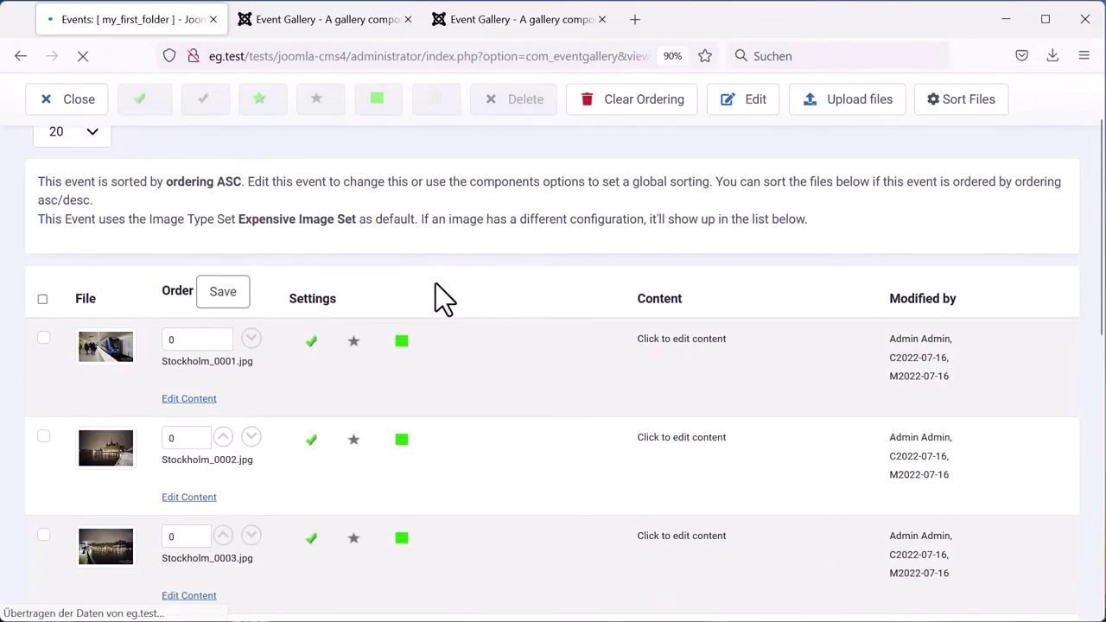
scroll(435, 284, down, 8)
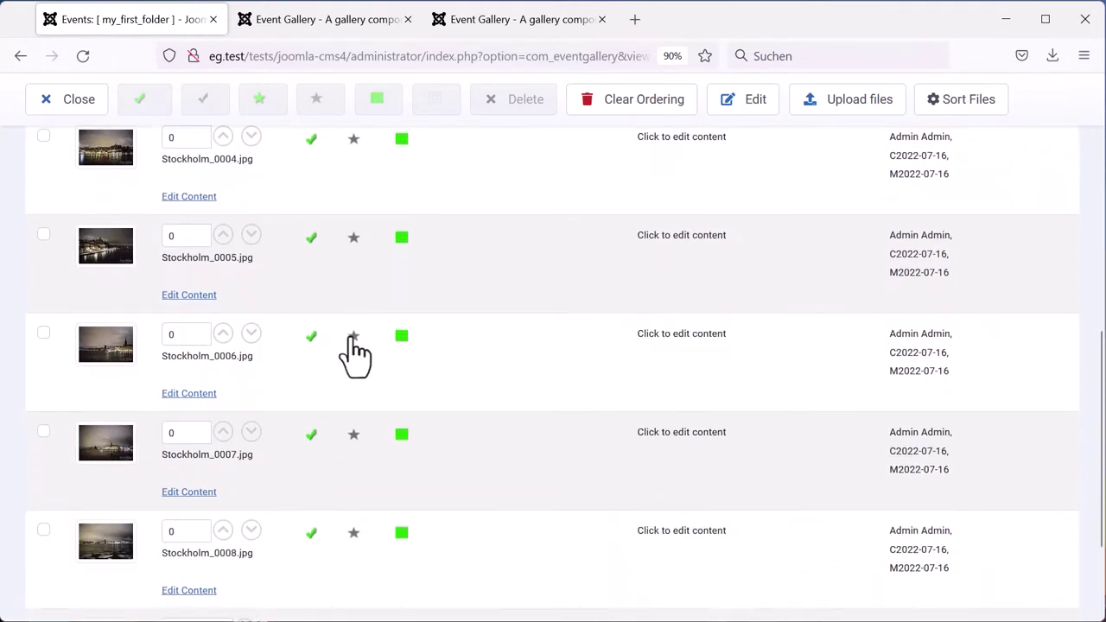
click(354, 337)
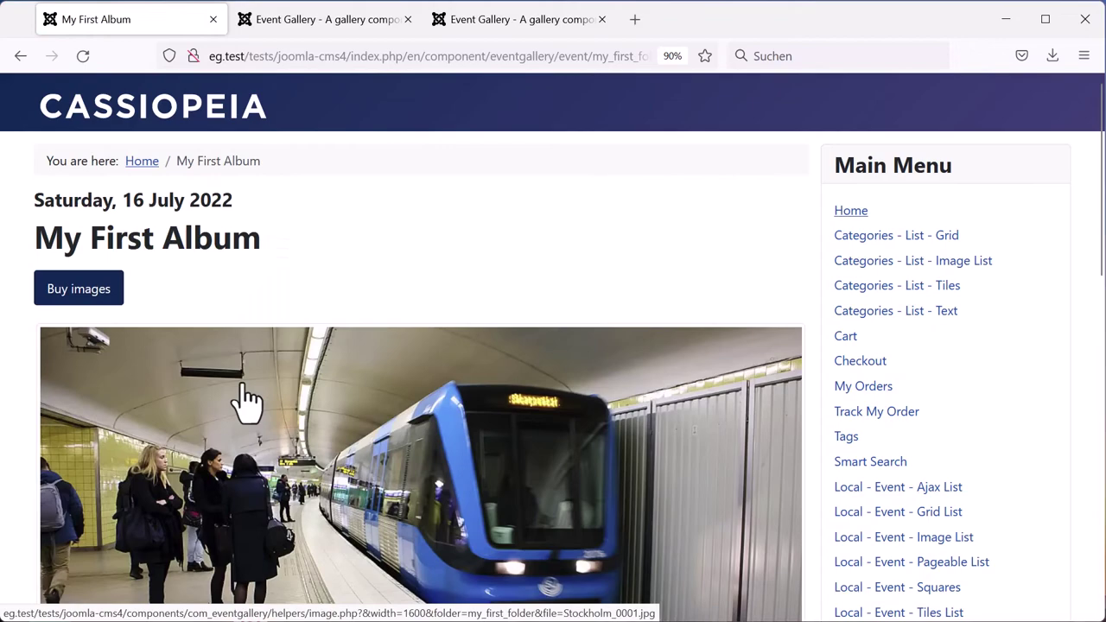
Look through the images on the front-end page of My First Album
scroll(248, 402, down, 7)
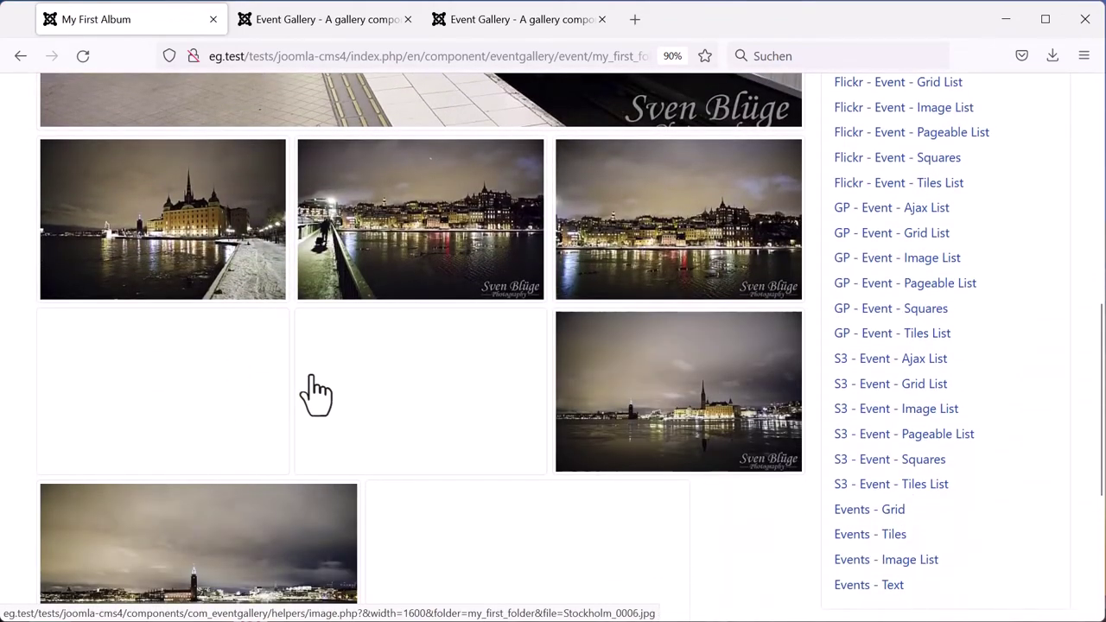
scroll(316, 393, up, 4)
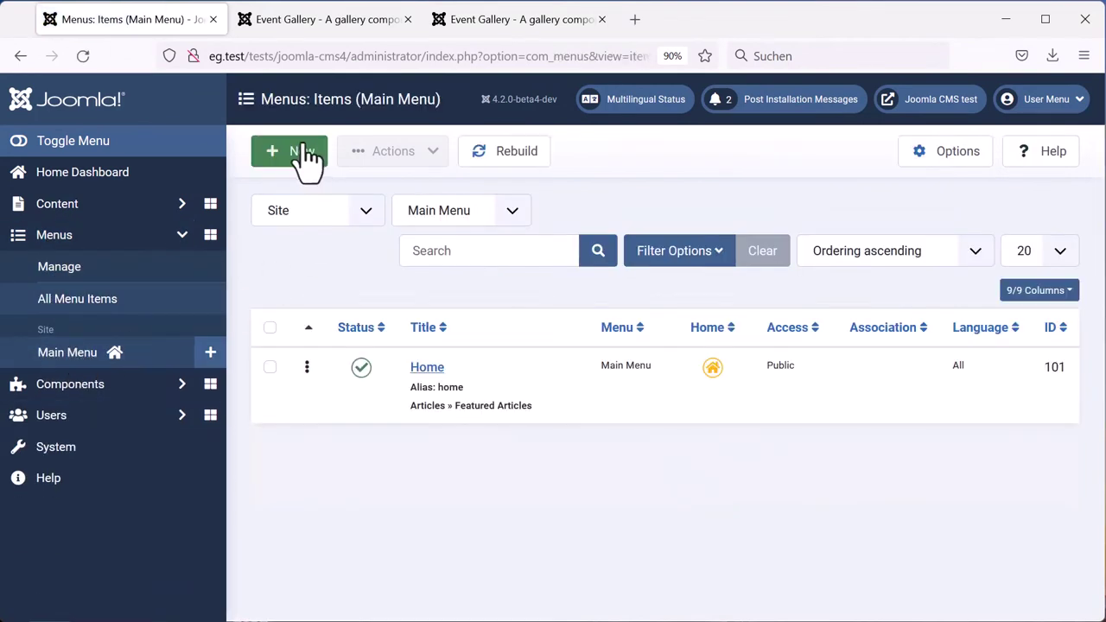
Start a new Main Menu item with the title My Events
click(296, 154)
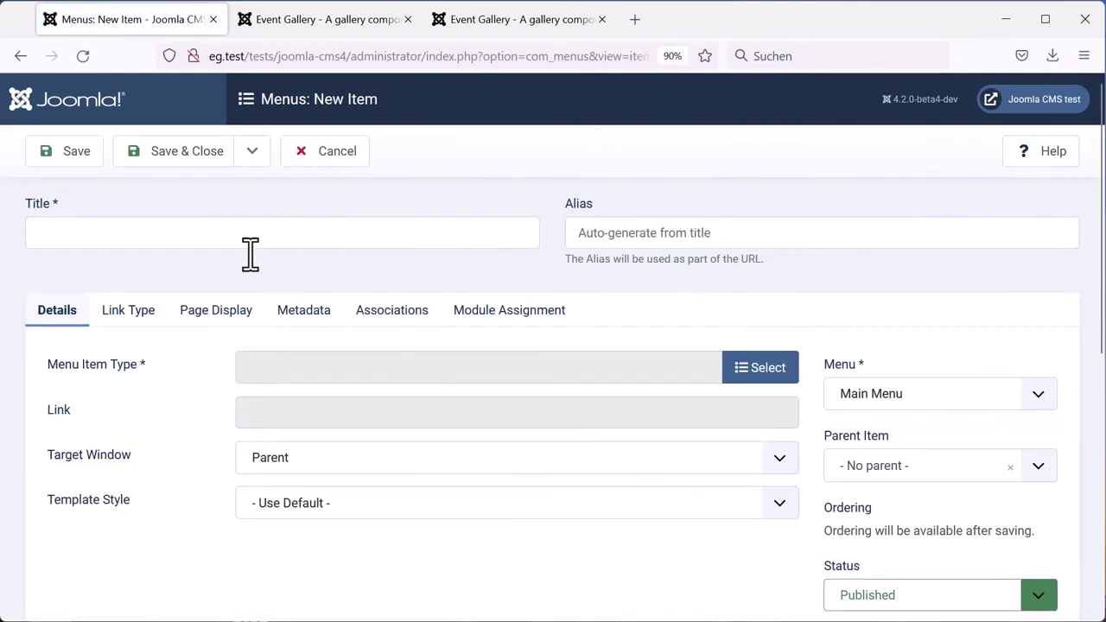
click(250, 237)
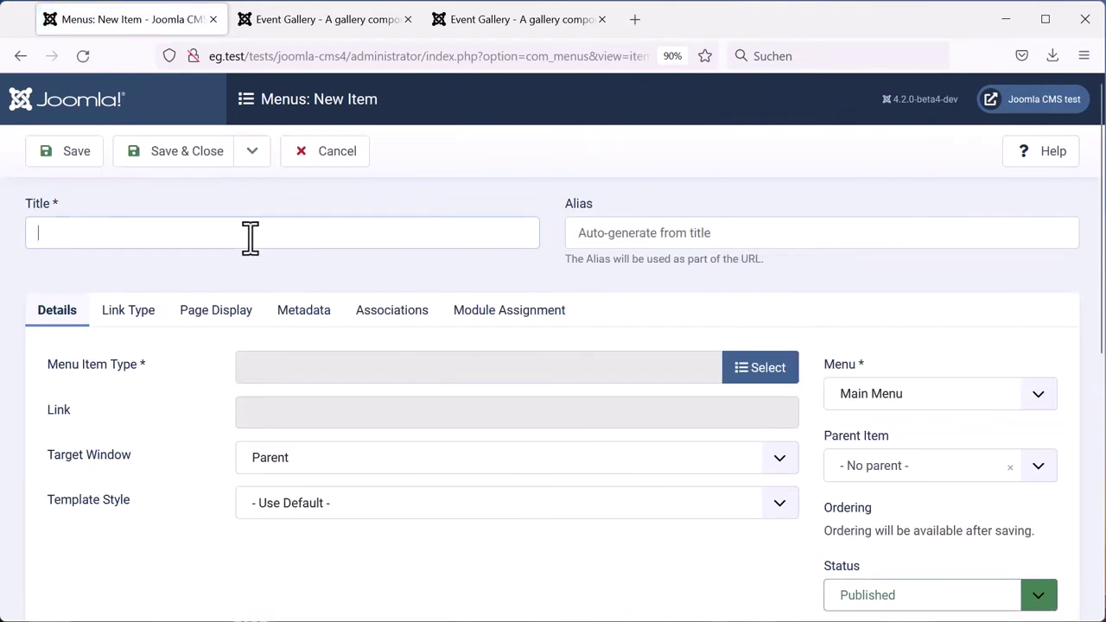
text(My Eve)
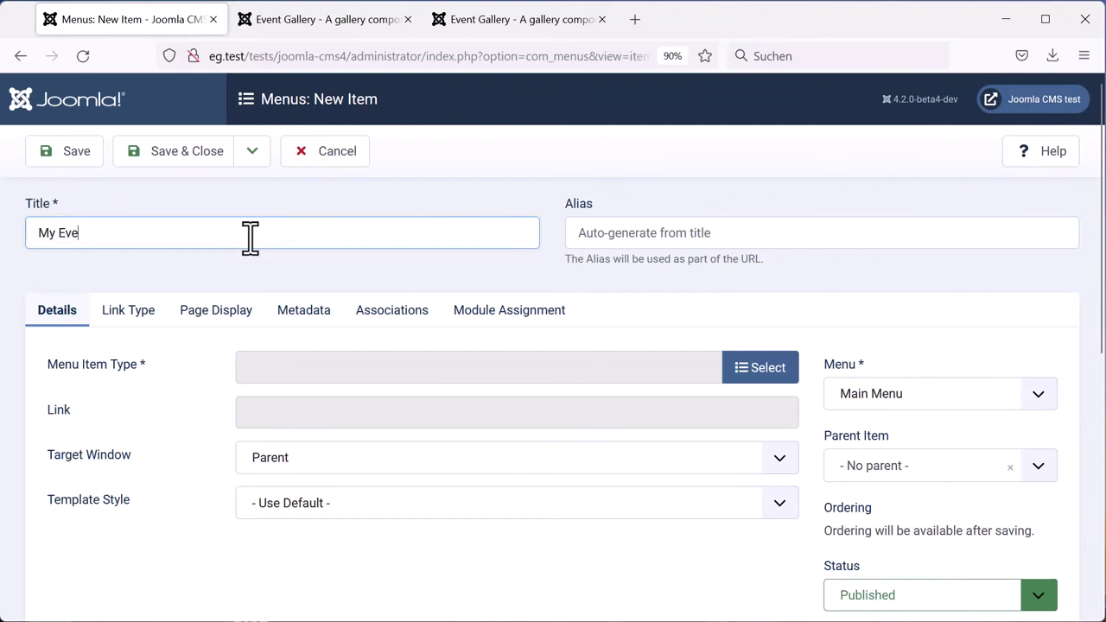
text(nts)
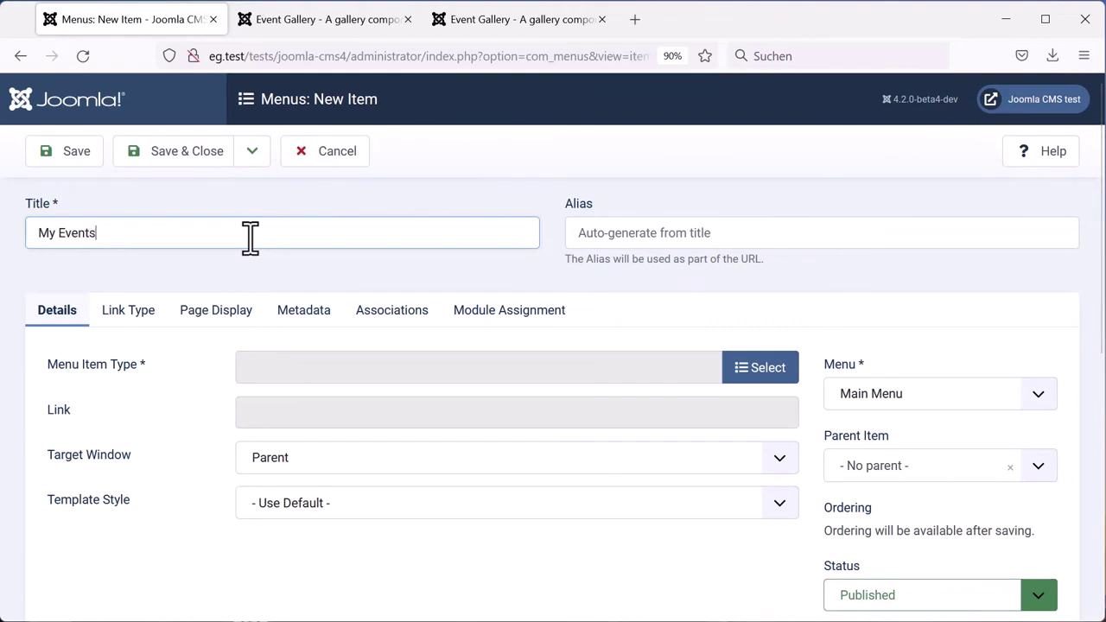
Set the menu item type to Eventgallery's Events - List and save the menu item
click(748, 378)
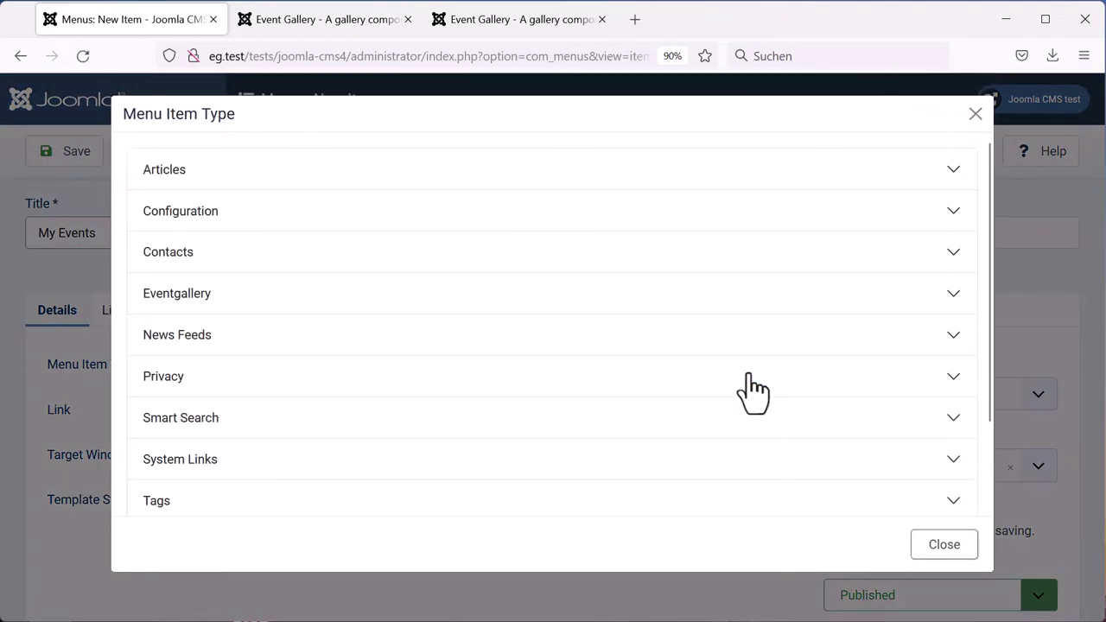
click(208, 304)
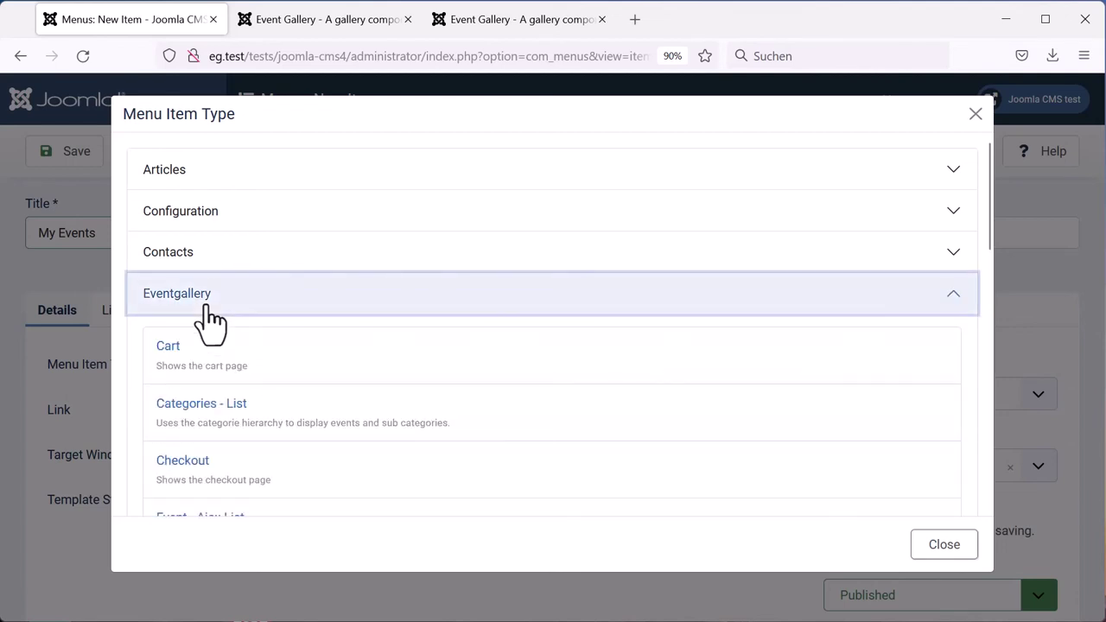
scroll(322, 389, down, 4)
scroll(324, 393, down, 5)
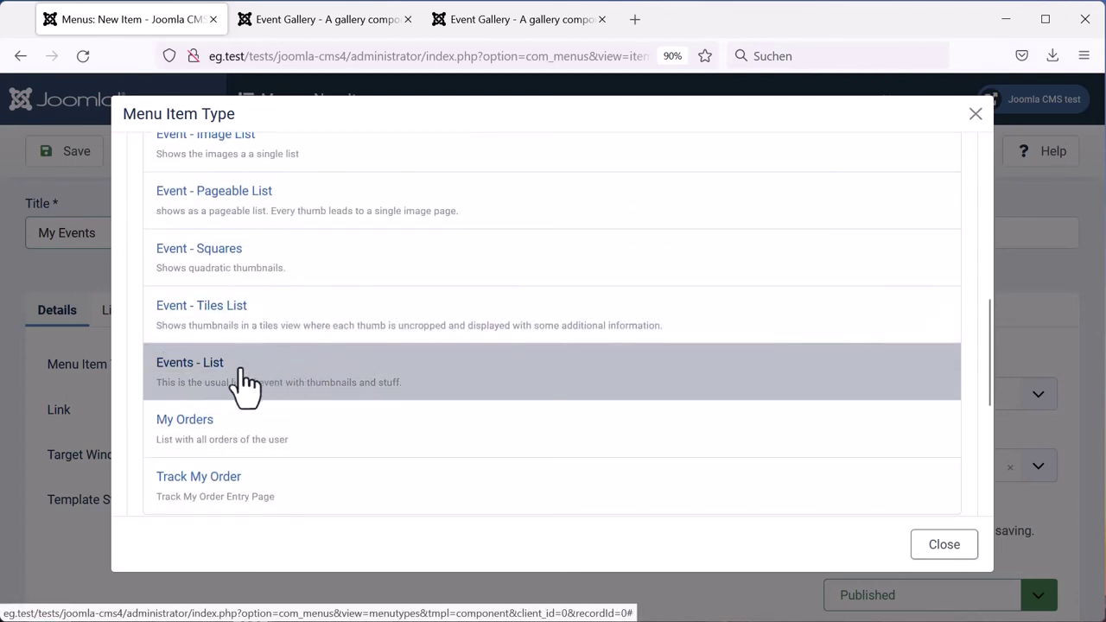
click(189, 363)
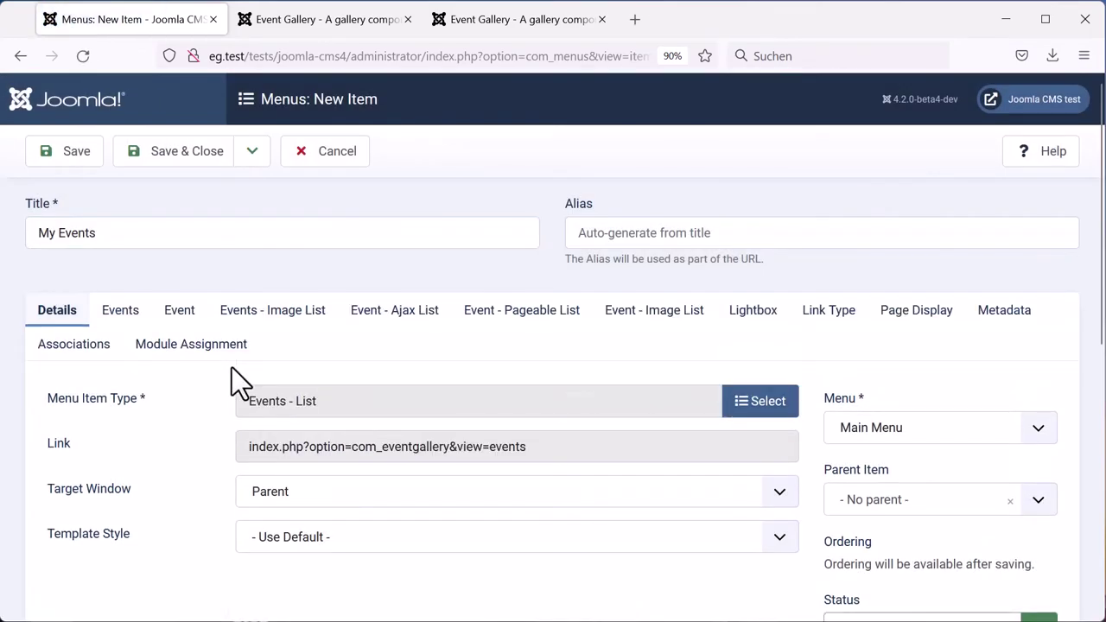
click(75, 158)
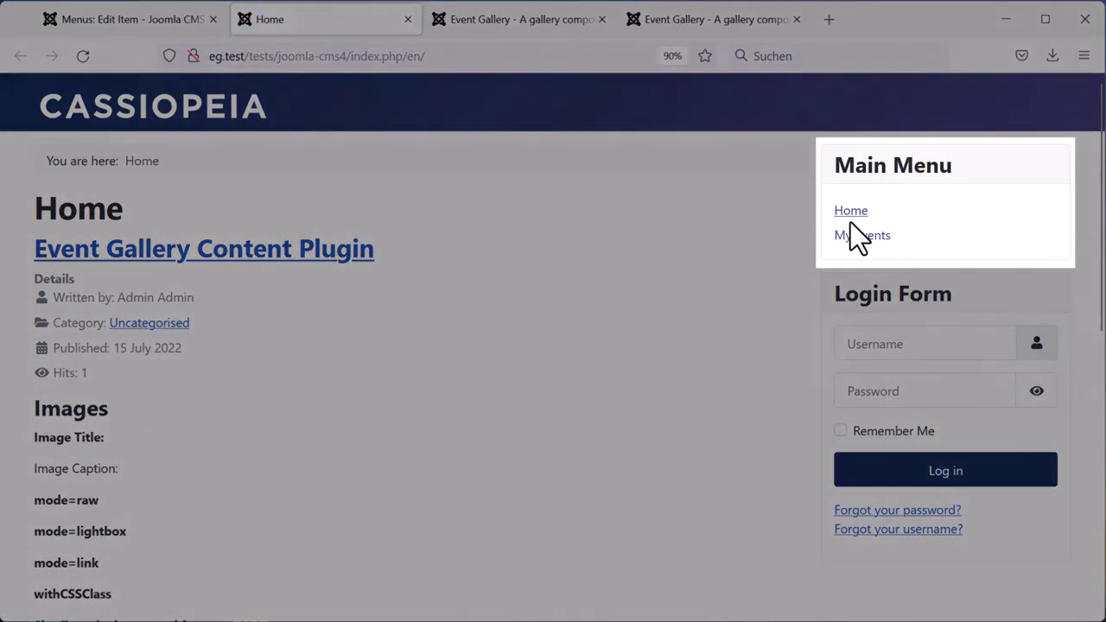
Check the My Events page on the website by opening My First Album and enlarging its first image
click(849, 238)
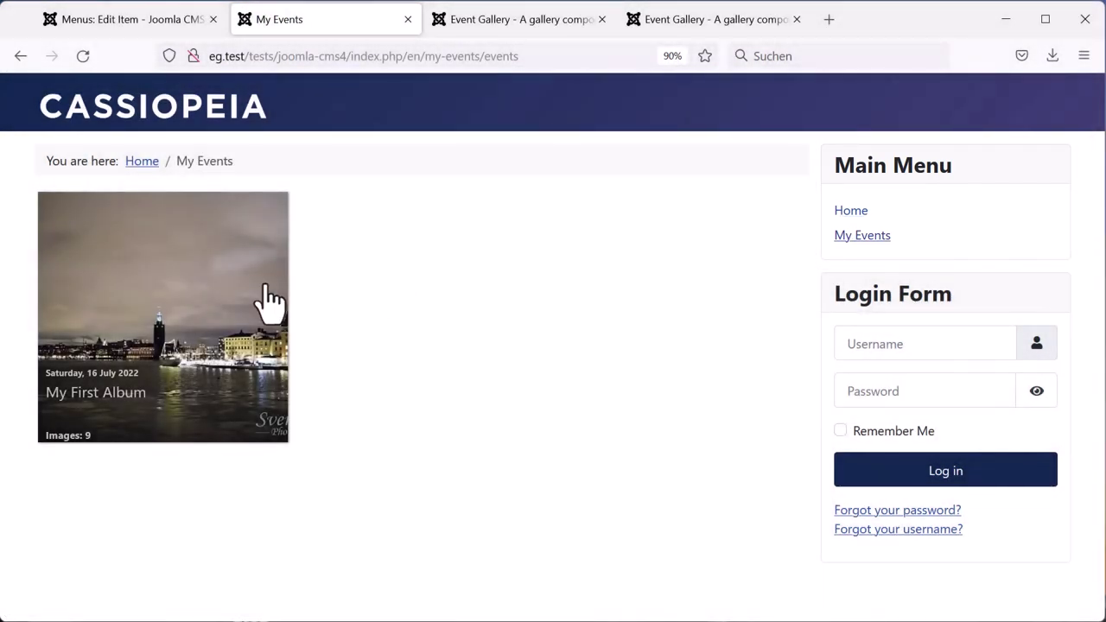
click(267, 301)
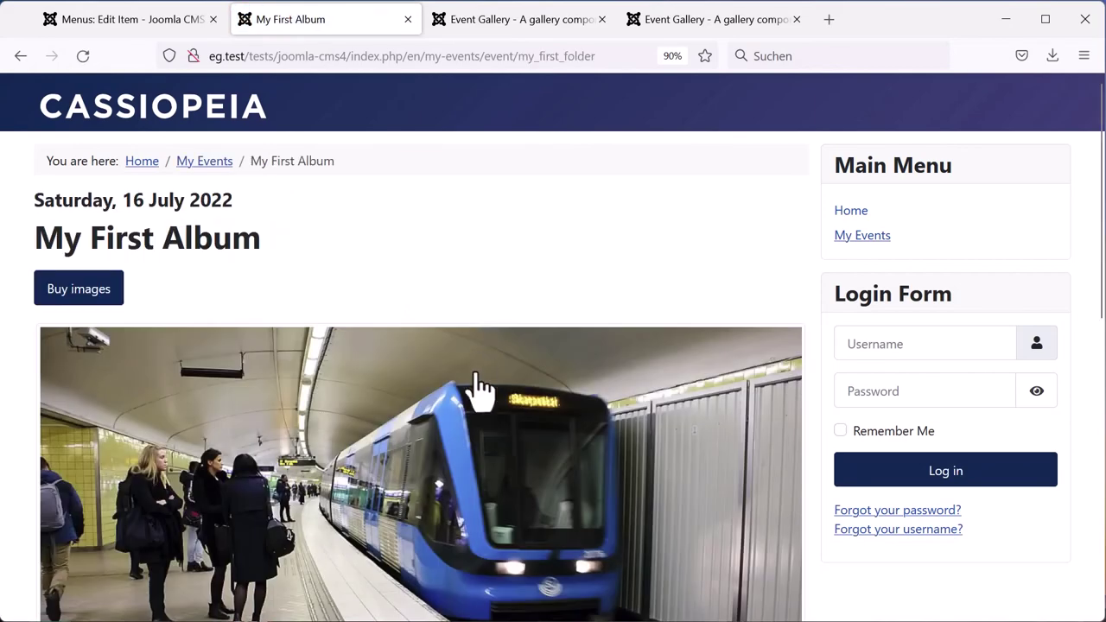
click(474, 376)
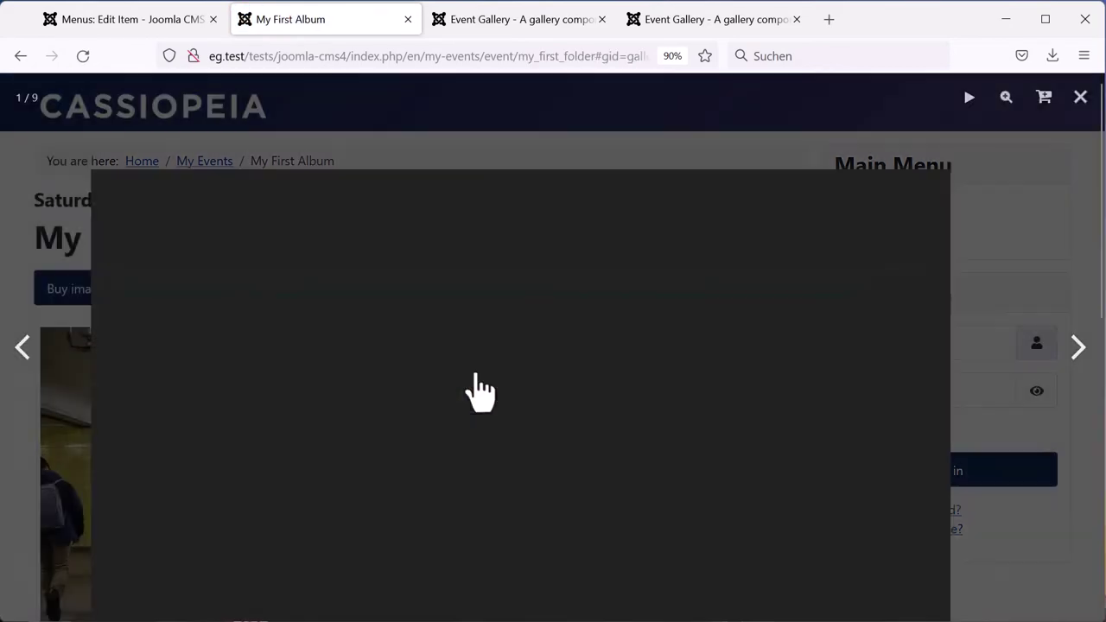